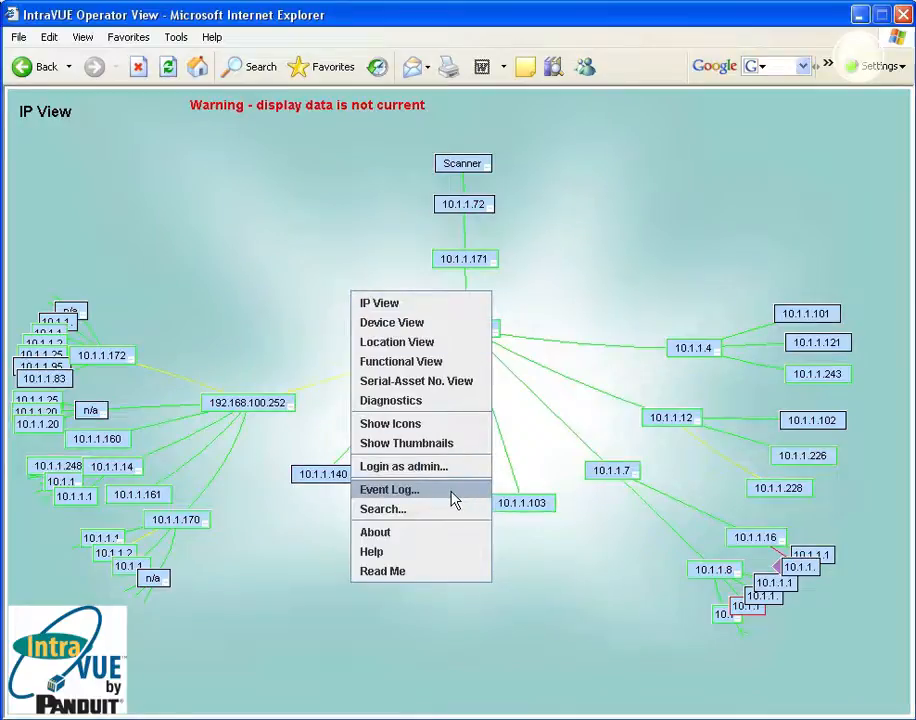
click(548, 500)
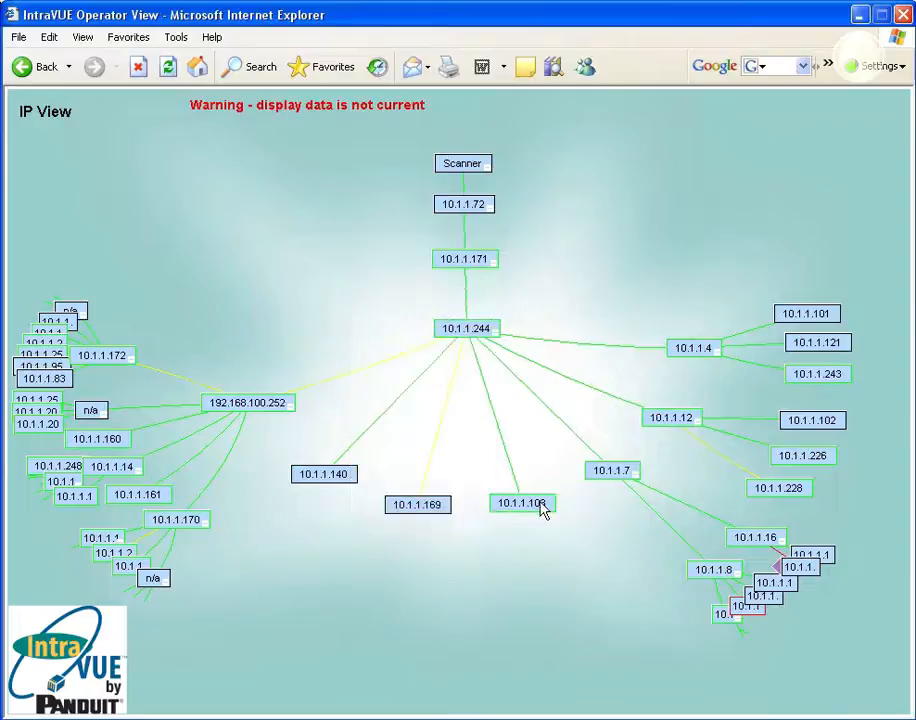
right_click(543, 508)
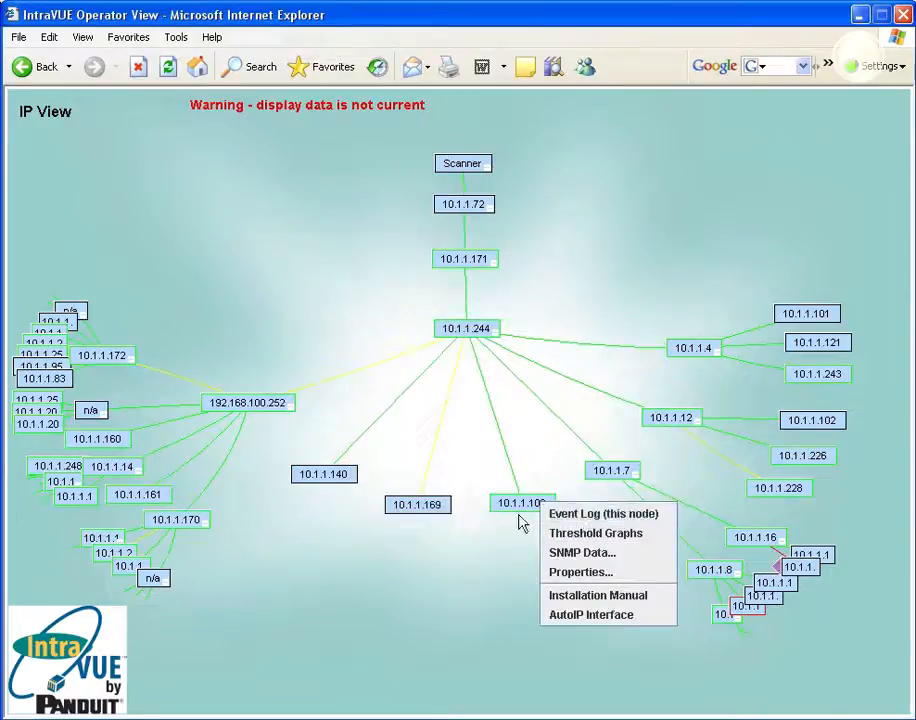
right_click(341, 477)
Shift the network map toward node 192.168.100.252 and open the event log for the whole network
drag(283, 427, 407, 417)
right_click(375, 293)
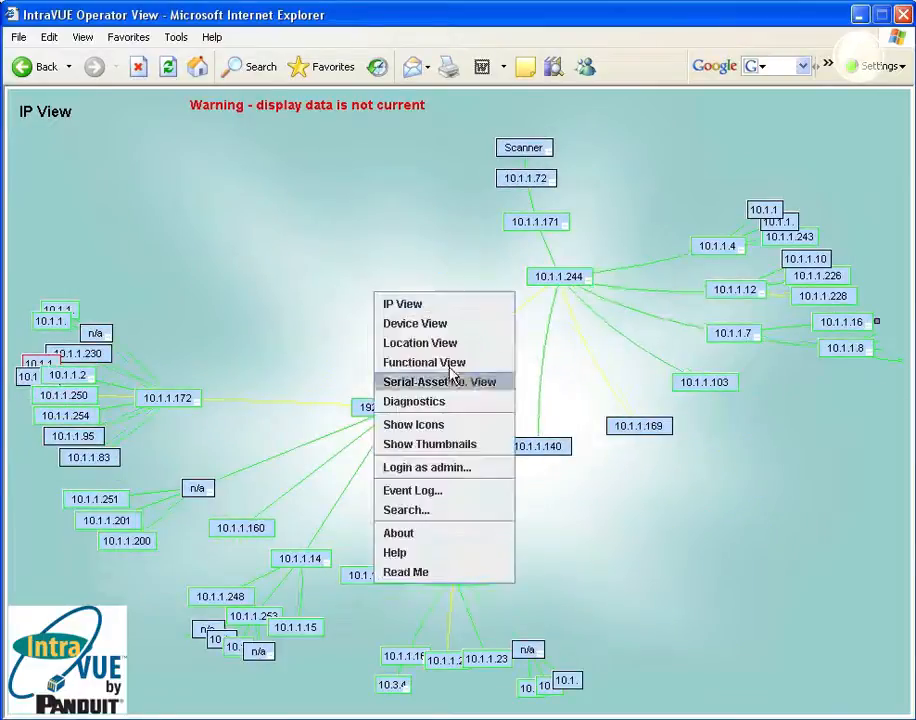
click(461, 492)
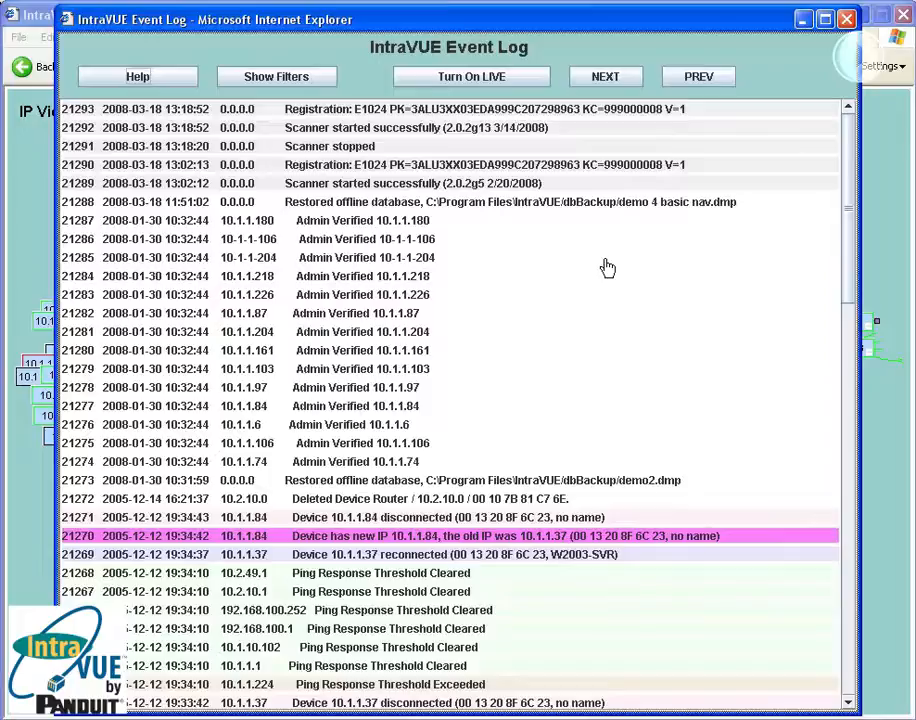
Show the event log's filter options and keep all event types included
click(298, 84)
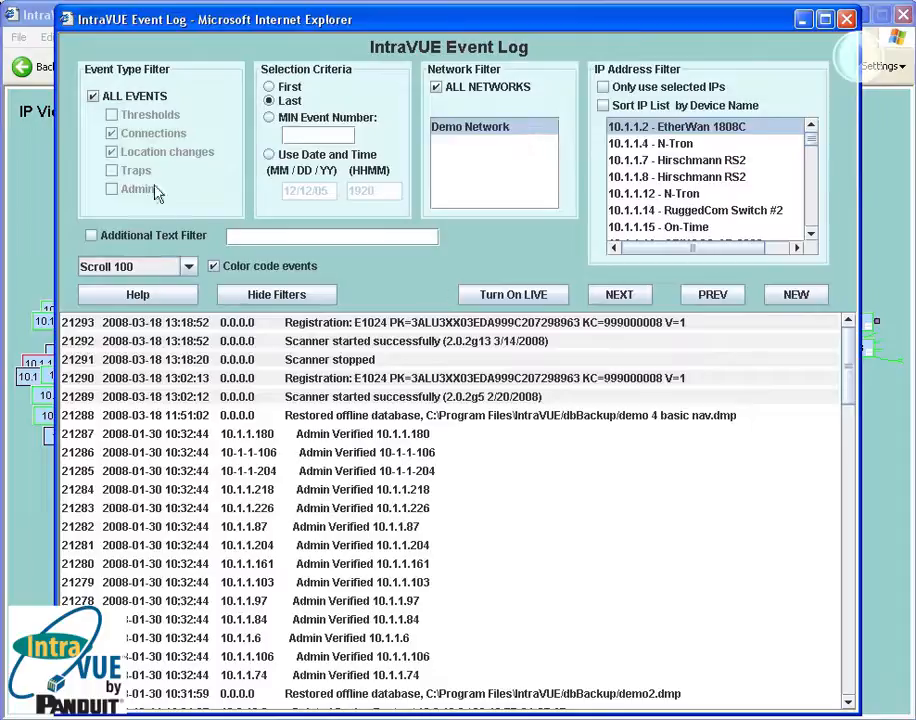
click(280, 295)
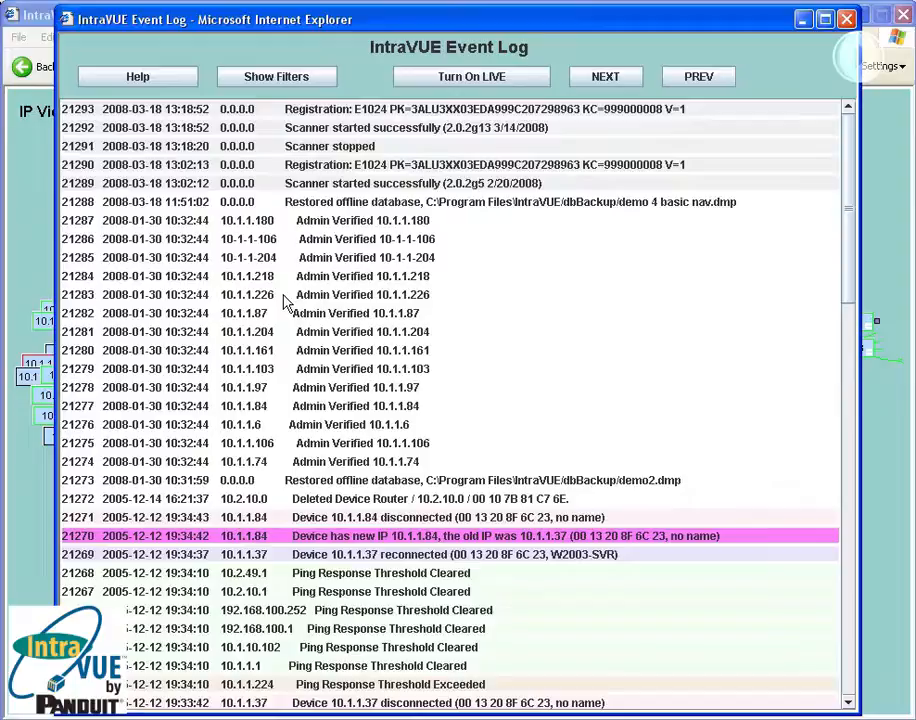
click(282, 84)
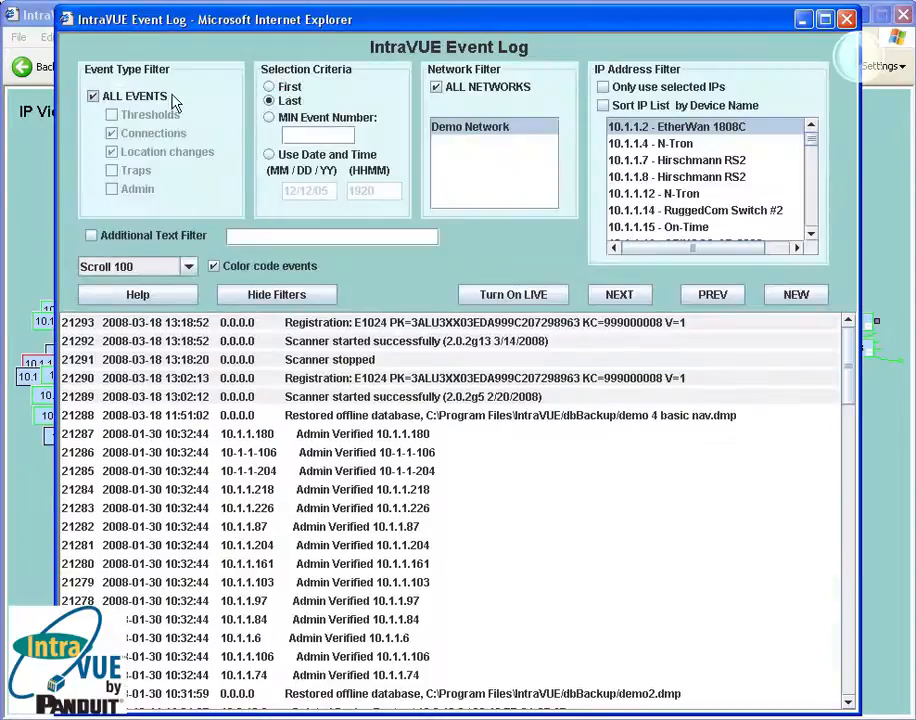
click(94, 98)
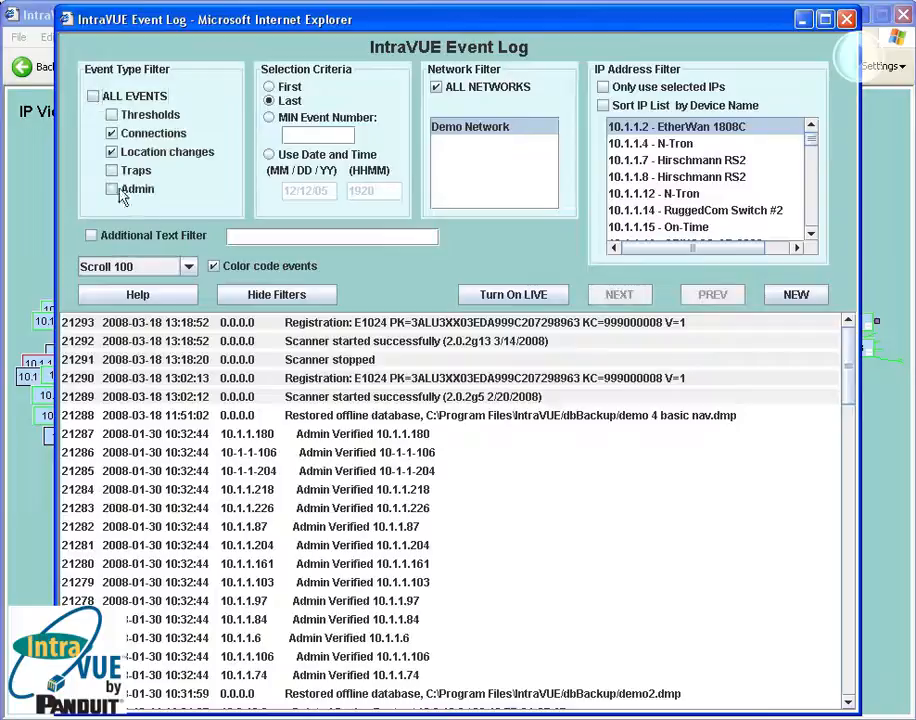
click(94, 96)
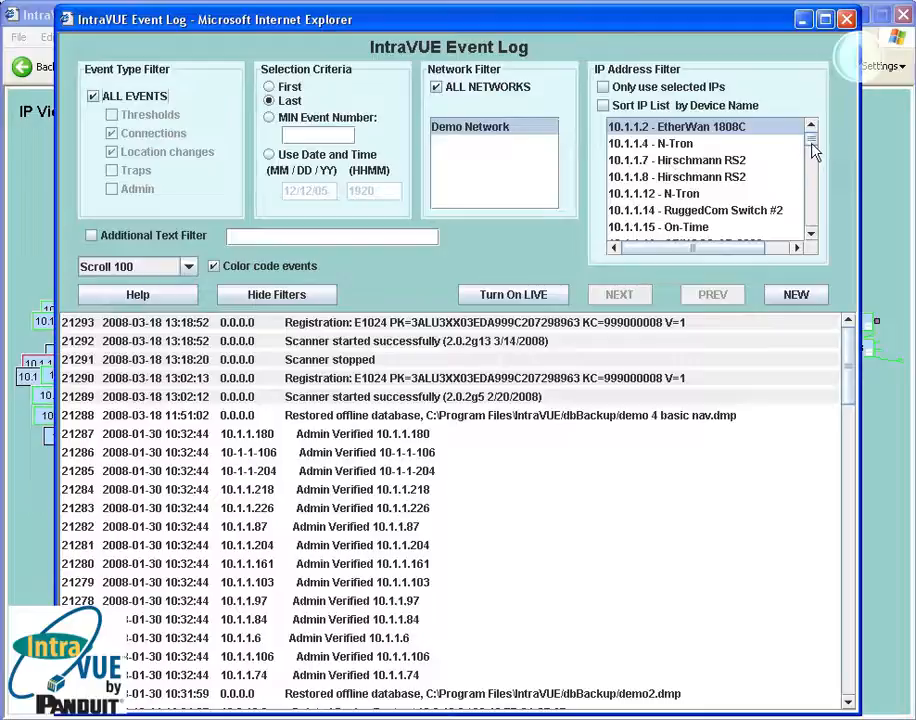
Sort the IP address list by device name, look through it, and return it to address order
mouse_move(813, 145)
mouse_down()
mouse_move(812, 231)
mouse_move(804, 130)
mouse_up()
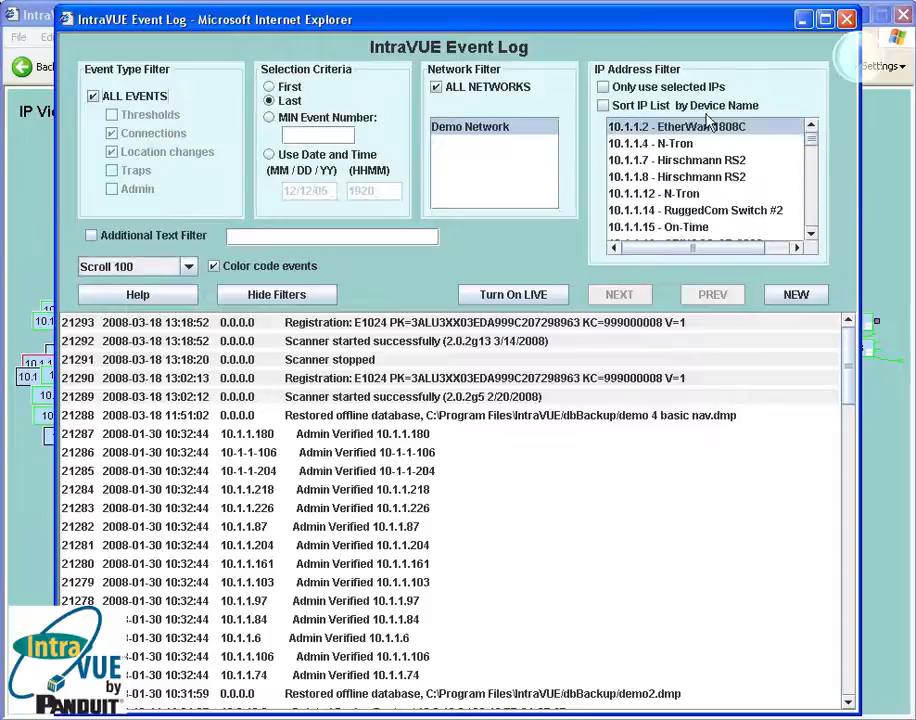
click(642, 113)
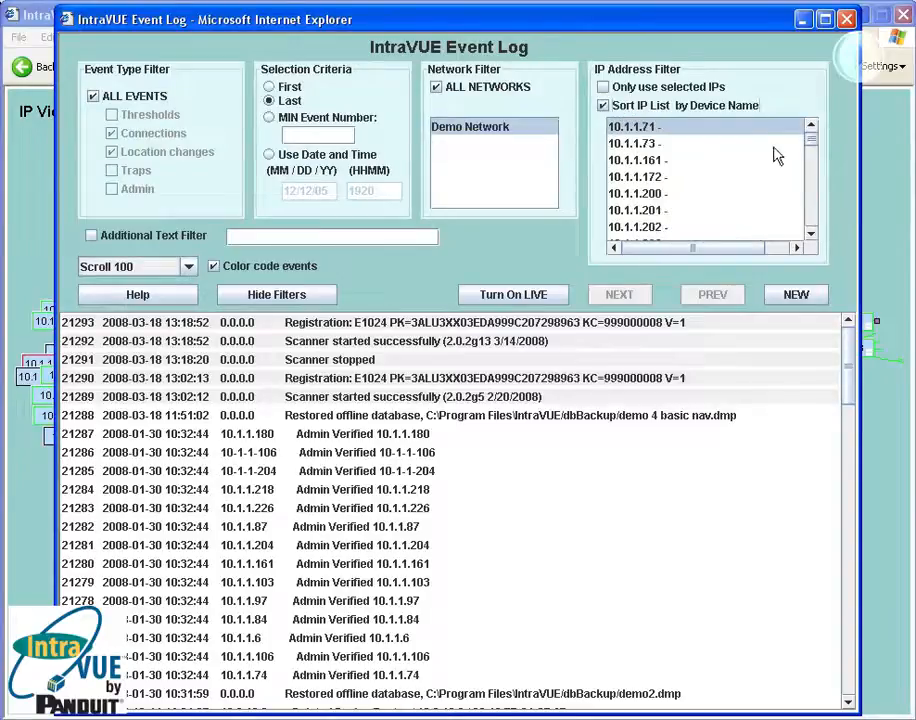
drag(815, 146, 815, 228)
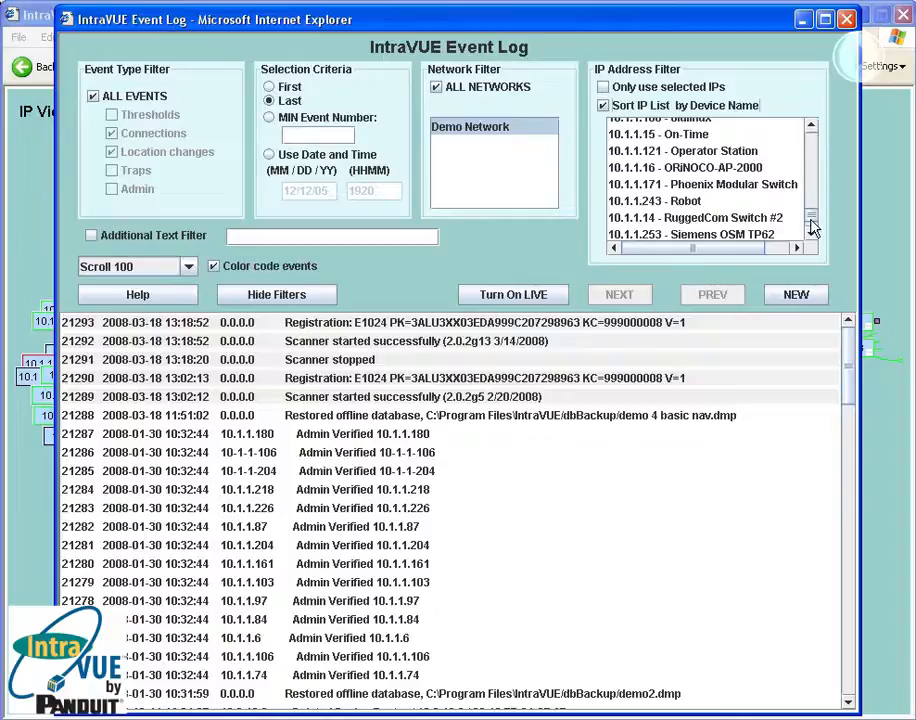
click(627, 110)
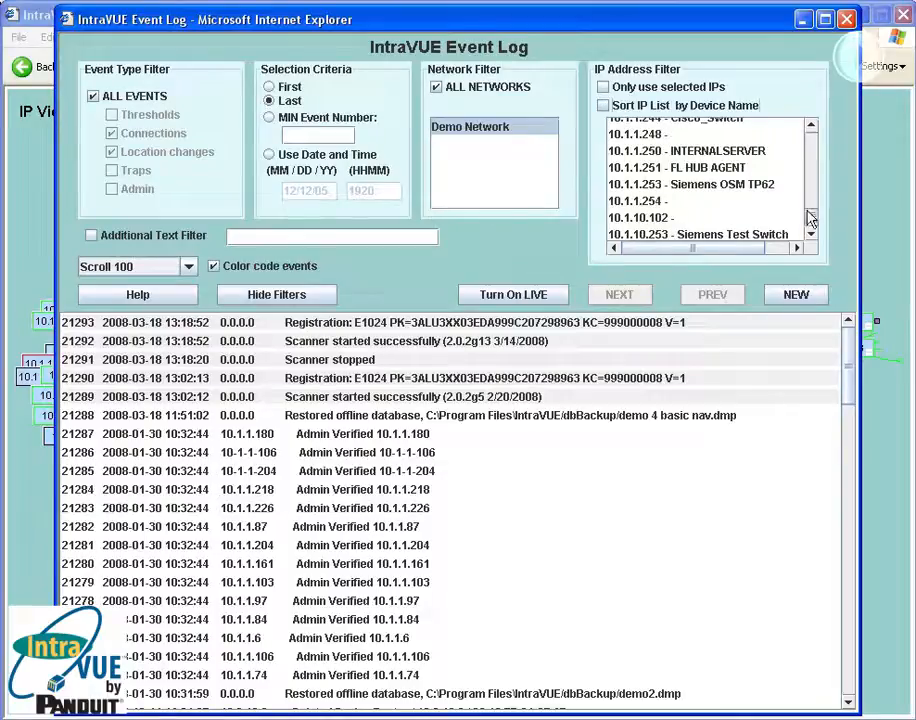
Restrict the event log to the selected IPs 10.1.1.230, 10.1.1.224, 10.1.1.222 and 10.1.1.210 and reload it
scroll(815, 220, up, 2)
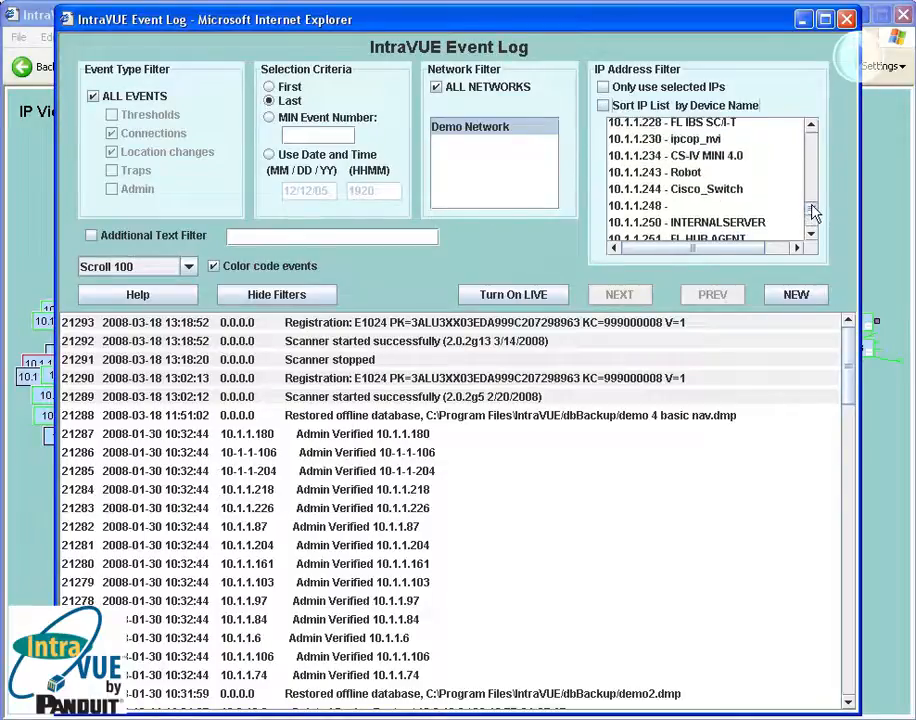
click(674, 146)
scroll(755, 211, up, 3)
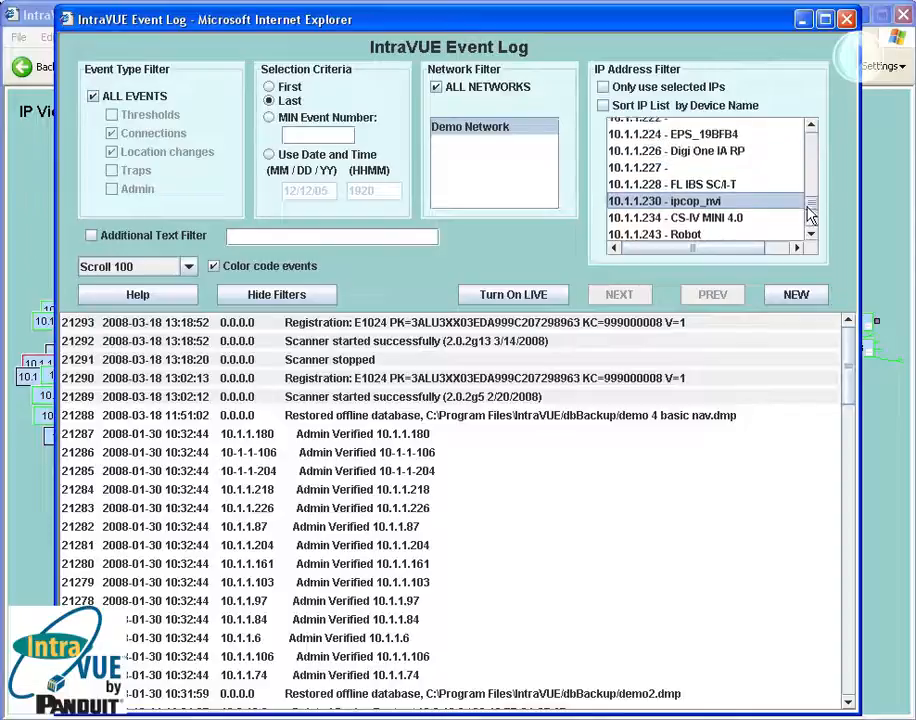
click(683, 173)
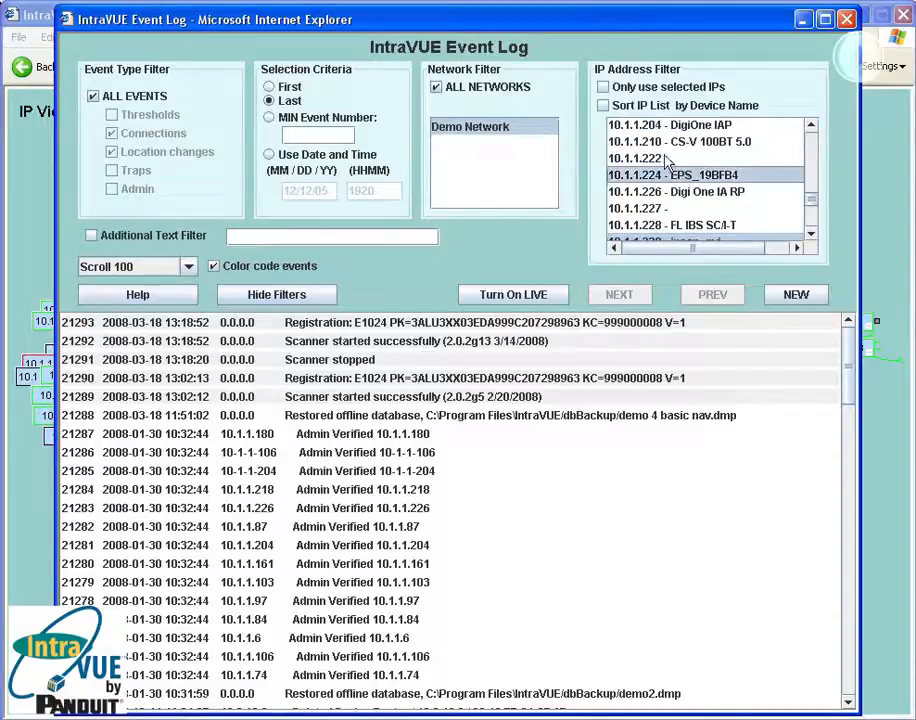
ctrl+click(667, 158)
ctrl+click(668, 141)
click(641, 90)
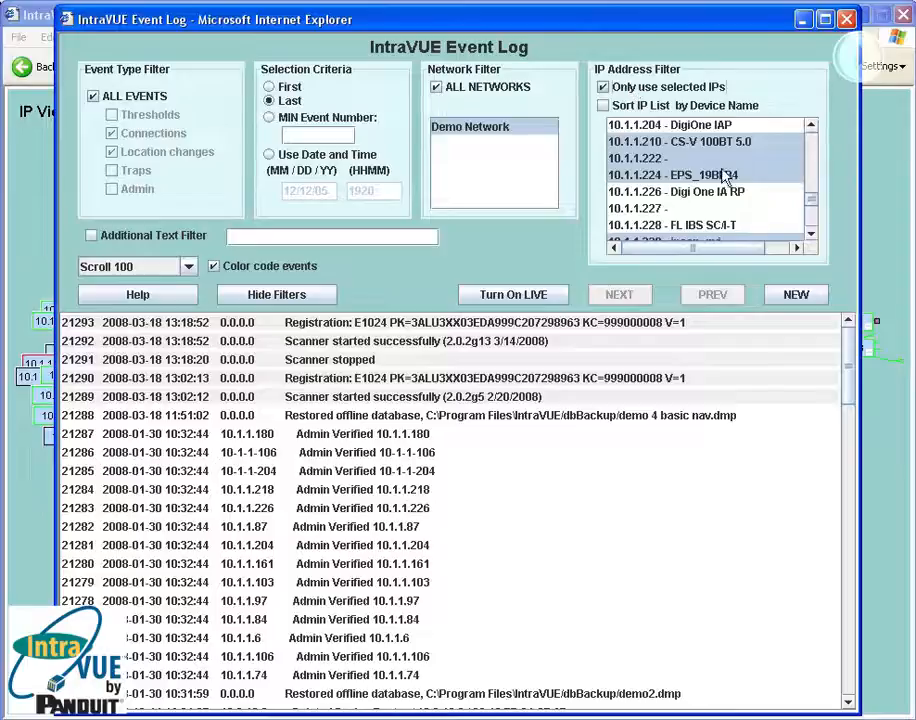
click(794, 295)
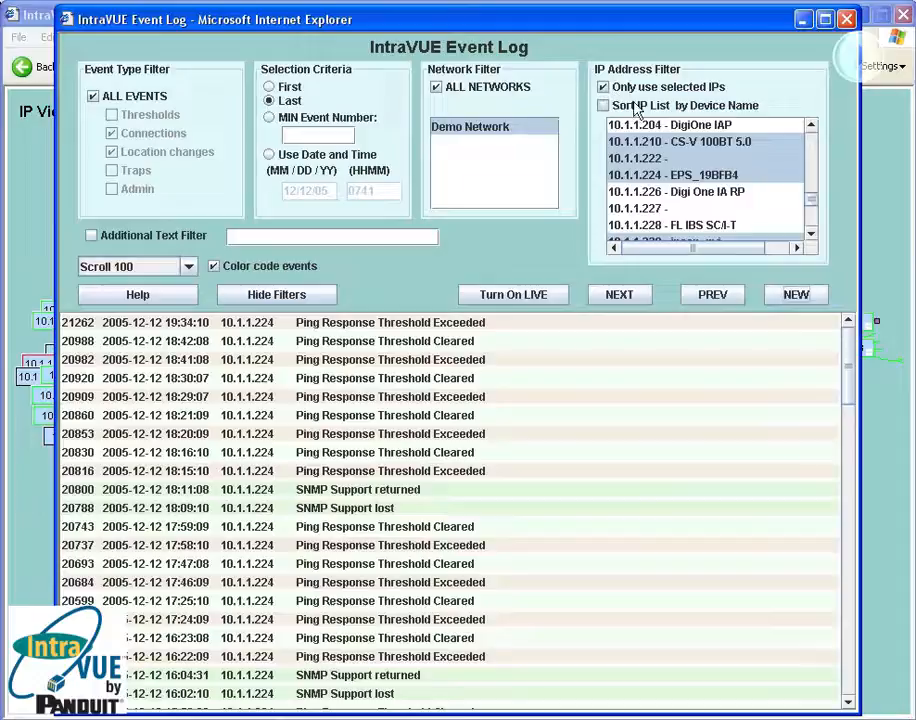
Remove the selected-IP restriction, reload the event log and look through the events of all devices
click(632, 90)
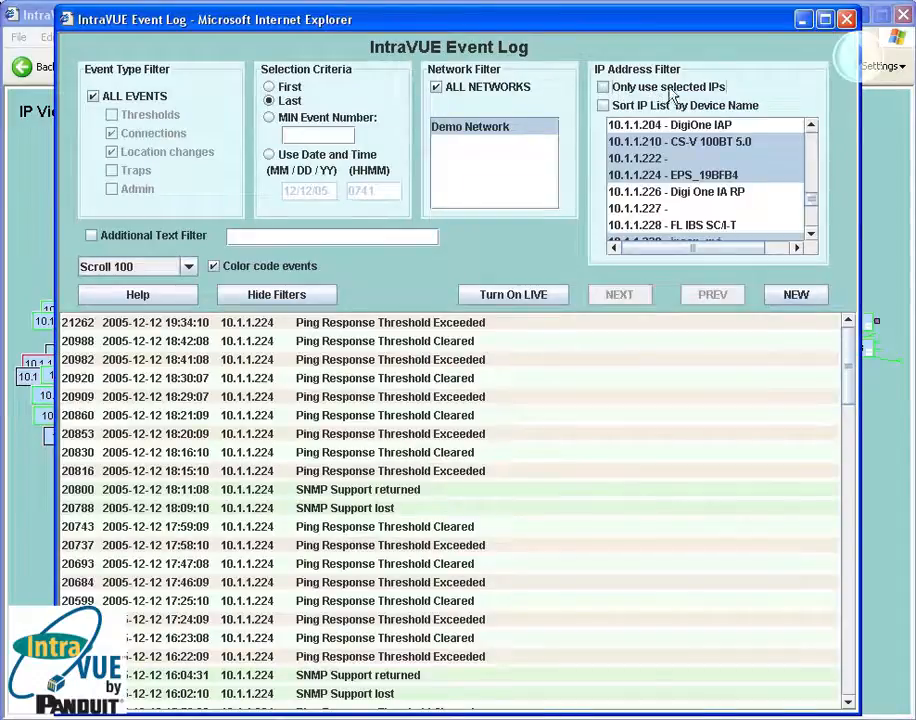
click(795, 299)
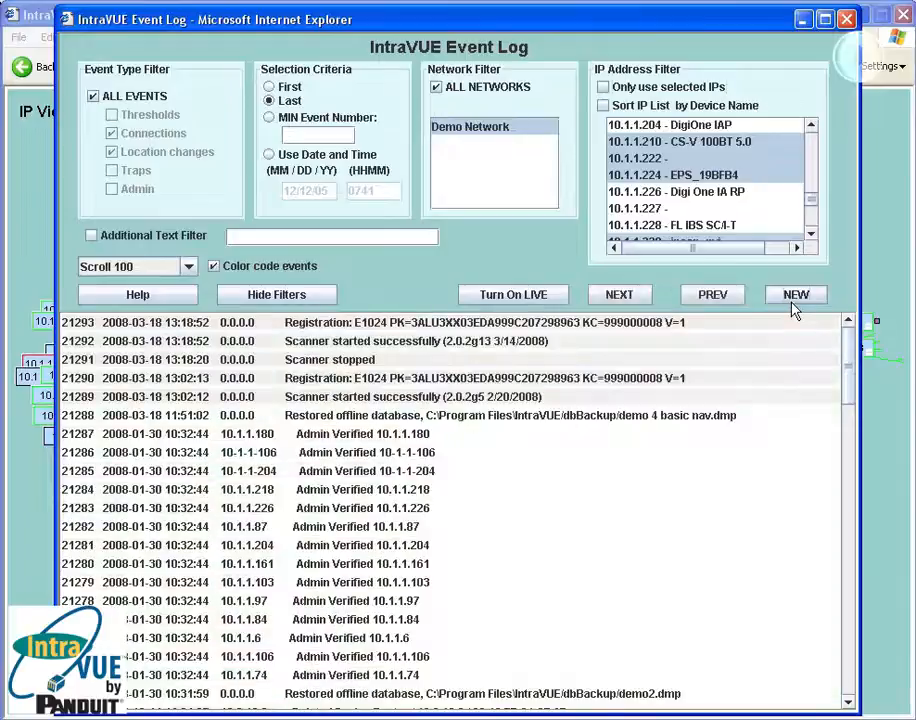
drag(848, 375, 848, 530)
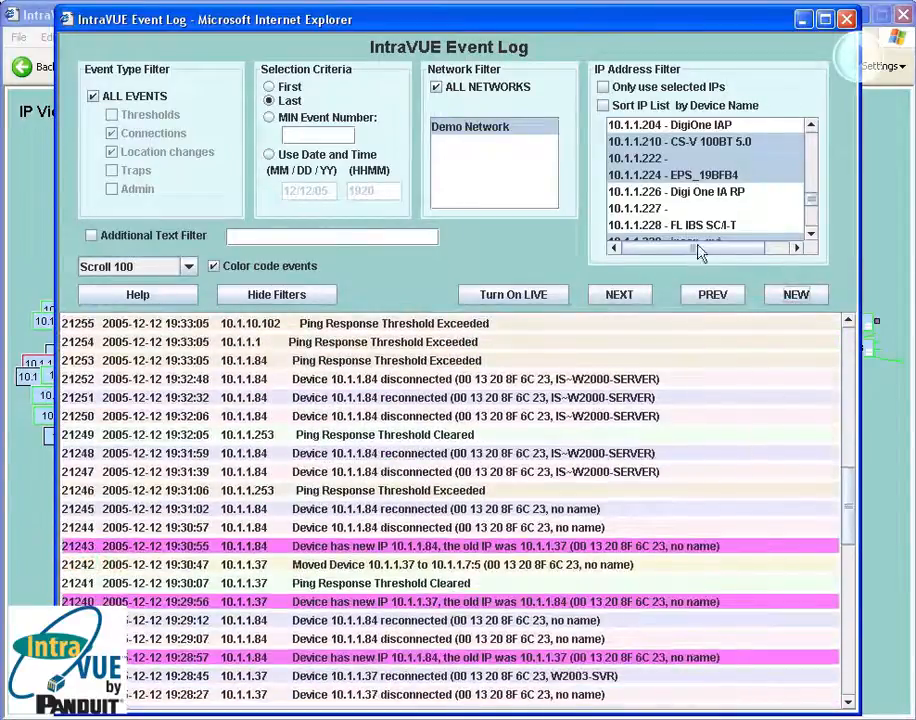
Filter the event log by the additional text "snmp" and reload the results without color coding
click(177, 238)
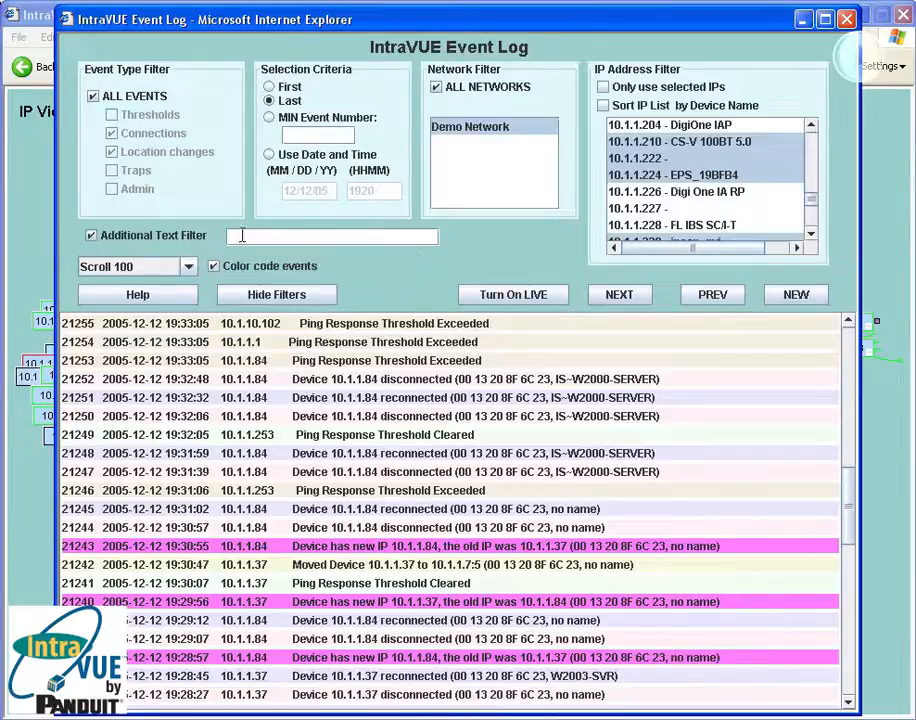
click(253, 235)
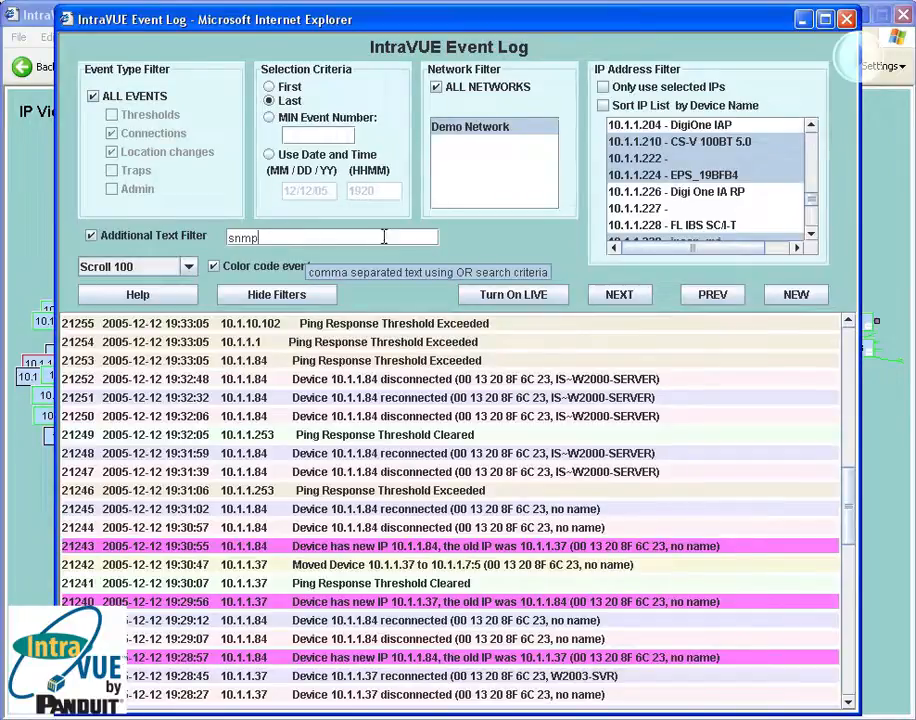
click(784, 298)
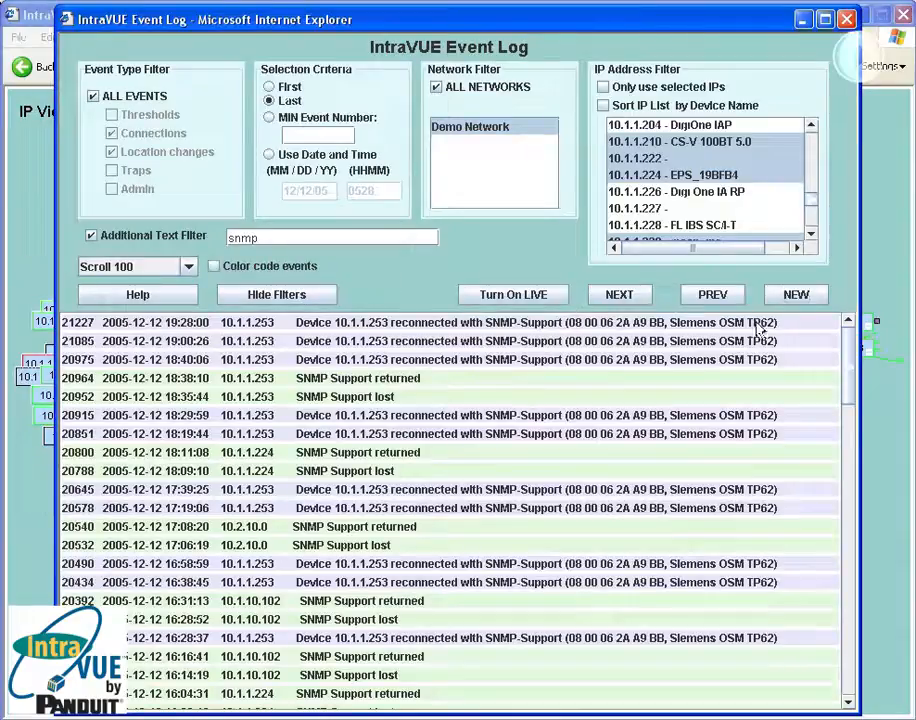
click(800, 297)
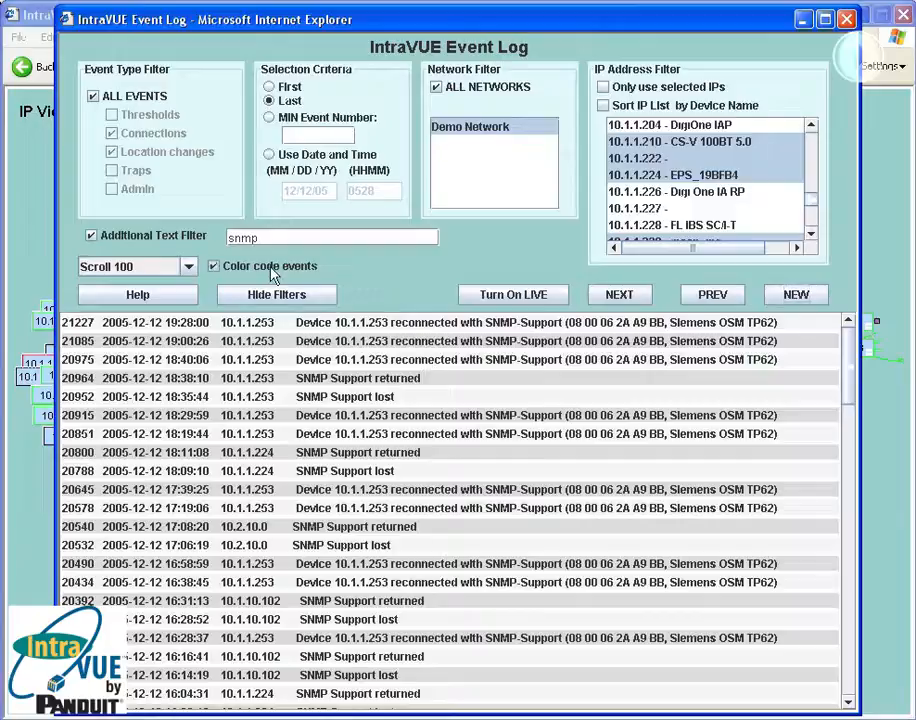
Turn off the additional text filter and reload the full event log with color-coded events
click(188, 268)
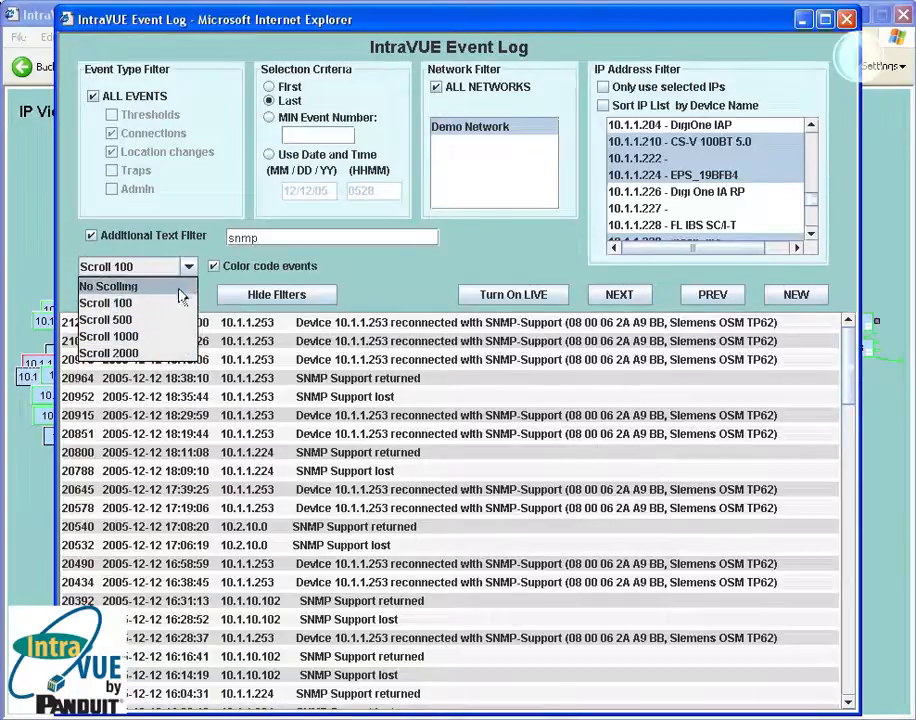
click(308, 298)
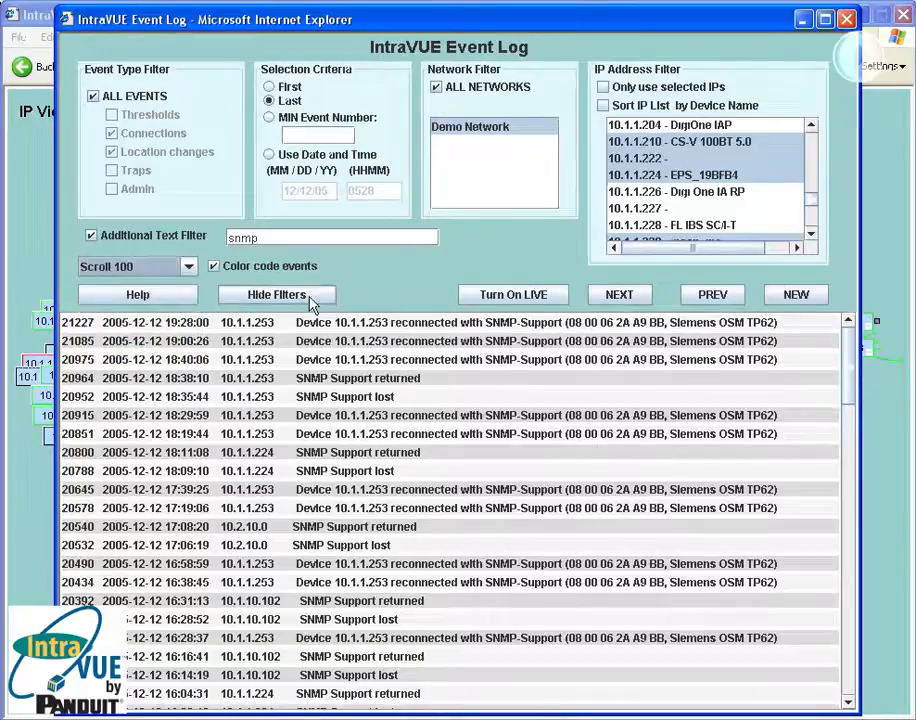
click(310, 298)
scroll(613, 127, down, 15)
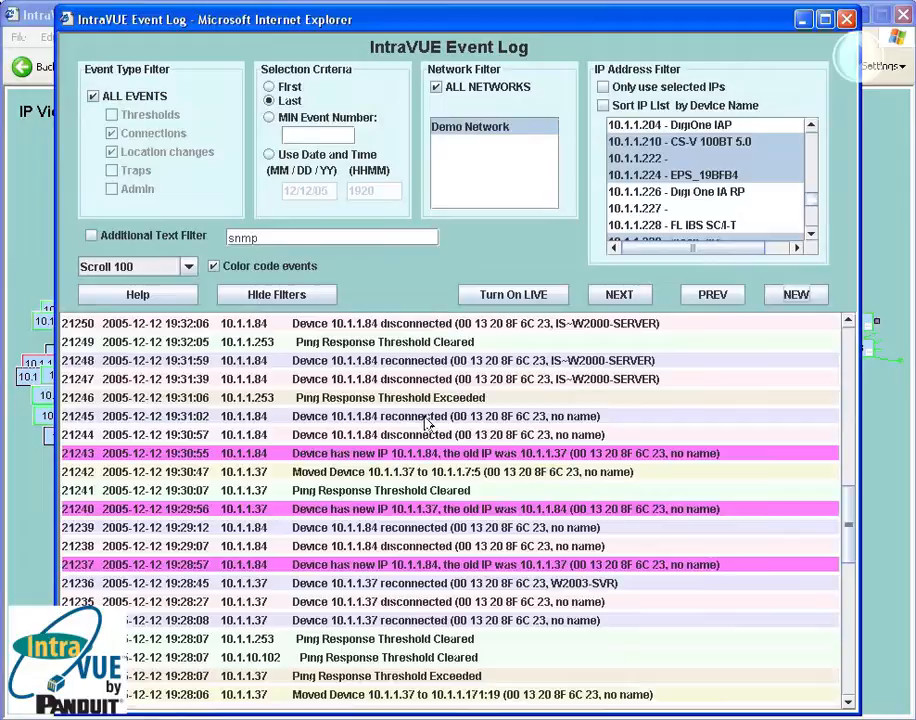
click(425, 416)
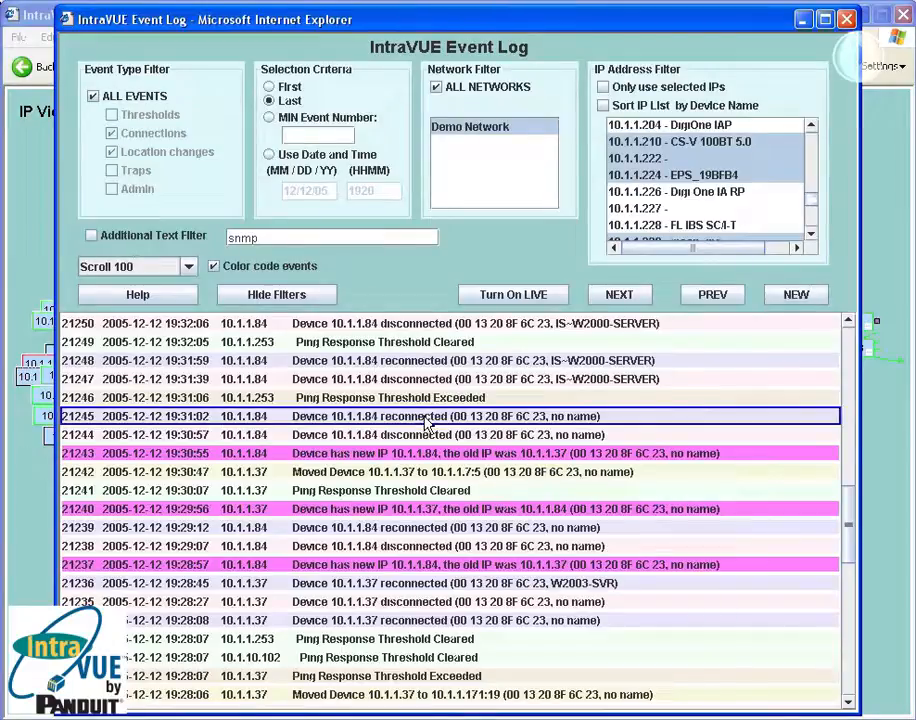
right_click(427, 424)
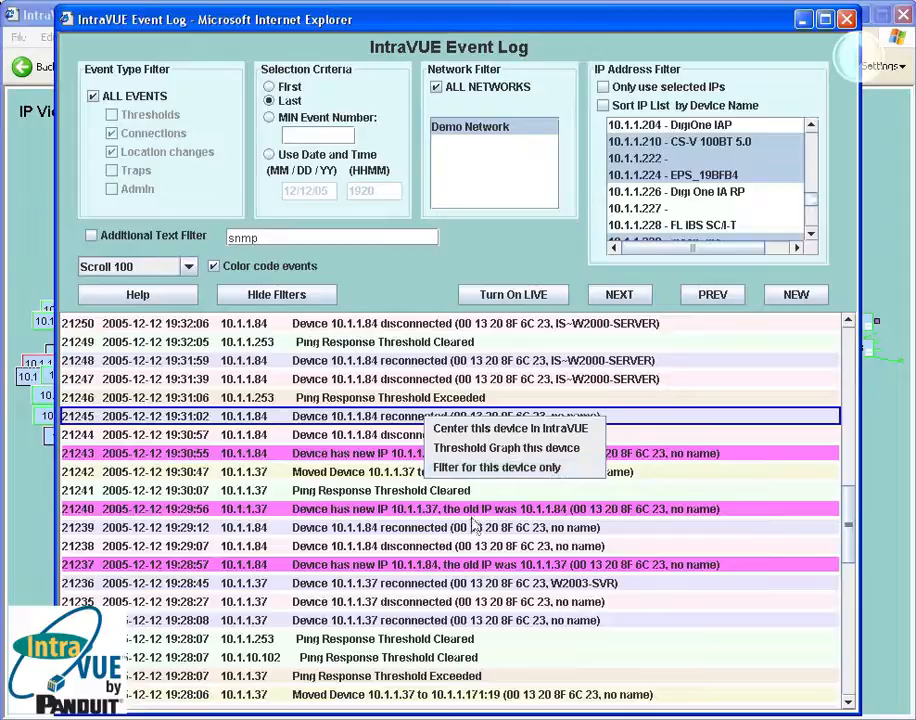
click(405, 602)
Filter the log for only device 10.1.1.253, starting from its Ping Response Threshold Exceeded event 21222
scroll(670, 530, down, 6)
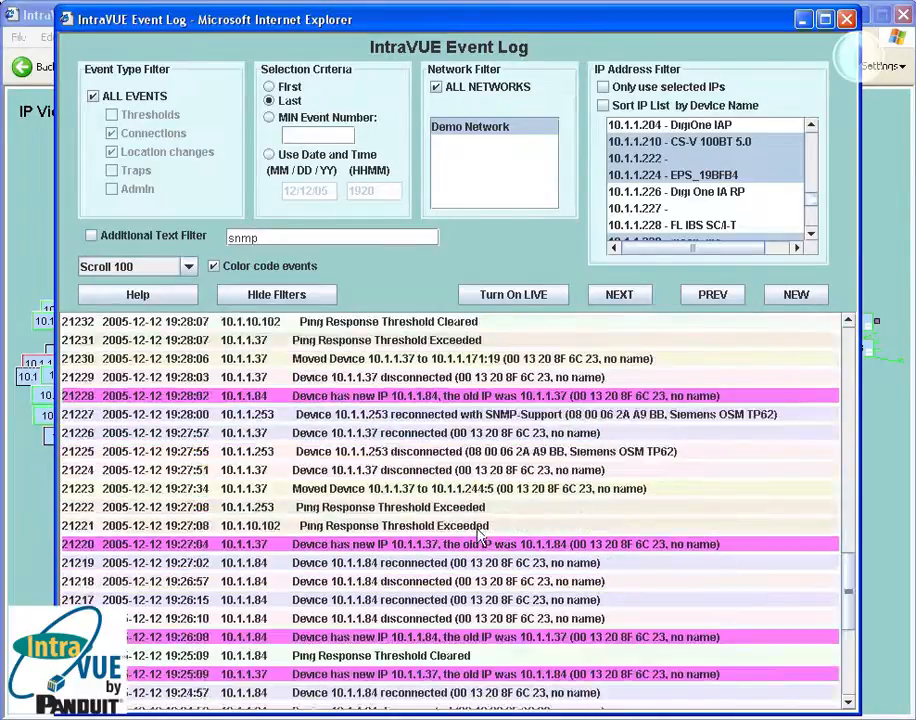
click(452, 510)
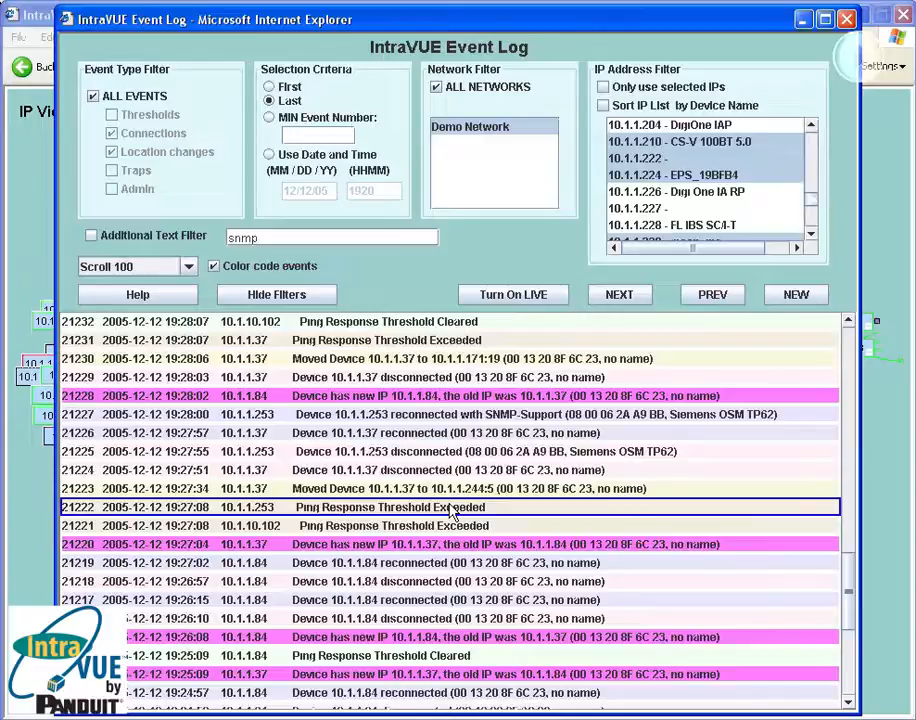
right_click(452, 512)
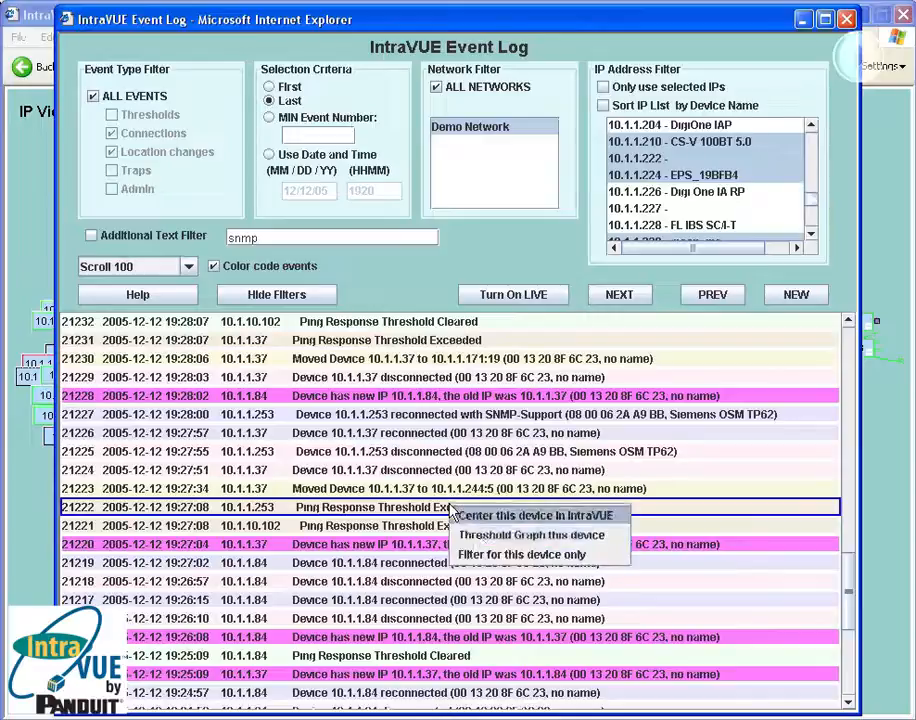
click(484, 555)
Show the events of all devices around the time of event 21098 for device 10.1.1.253
click(389, 475)
right_click(389, 476)
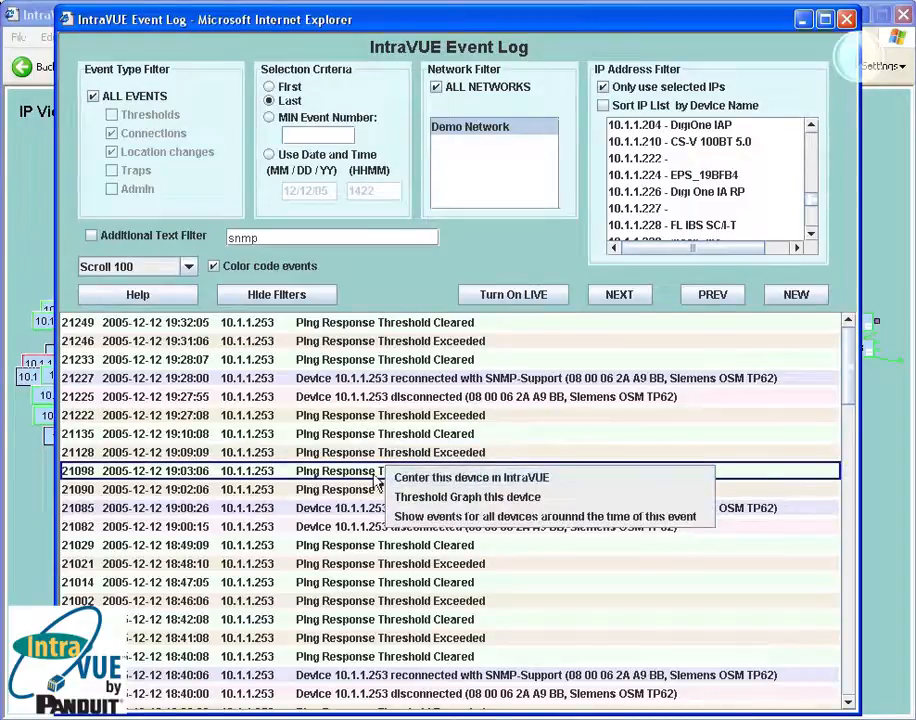
click(454, 516)
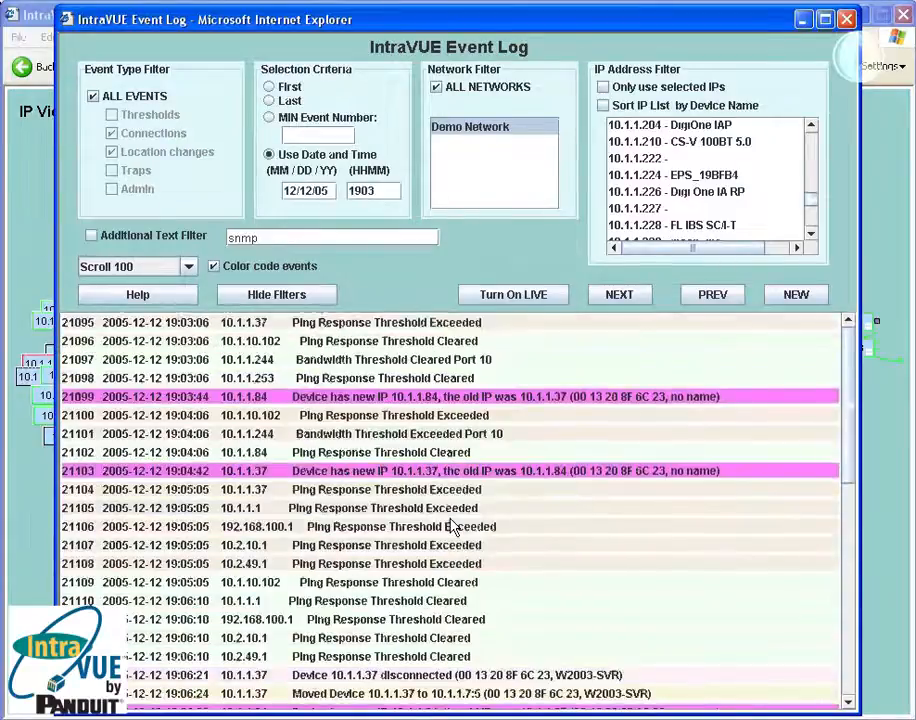
Set the log's date-and-time criterion to 1852 and bring up the earlier events
scroll(454, 520, up, 7)
double_click(355, 194)
text(1852)
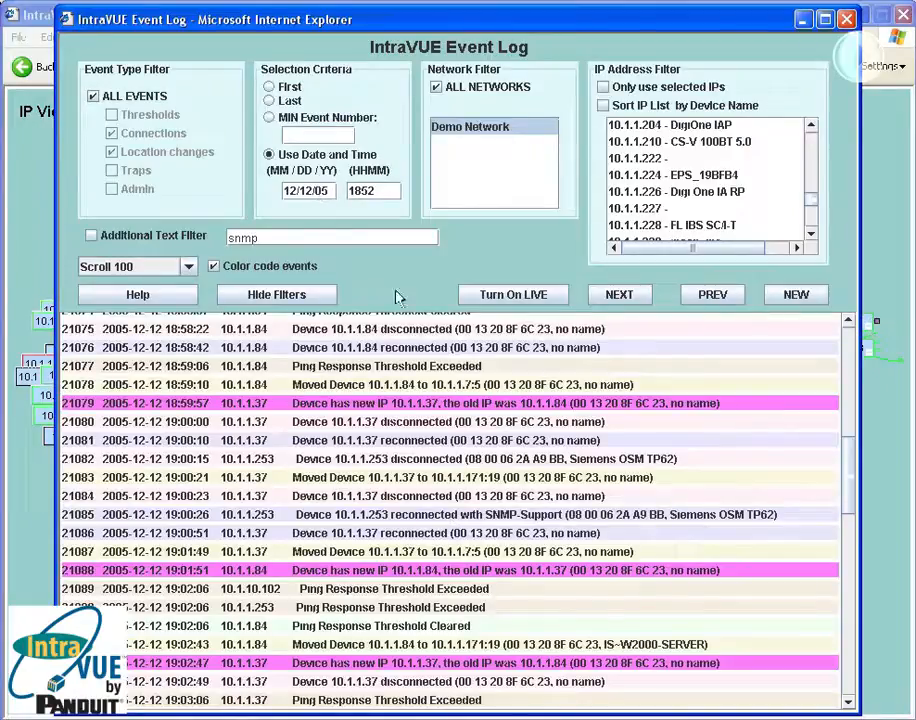
Center device 10.1.1.253 on the IntraVUE map from its 19:02:06 Ping Response Threshold Exceeded event
click(358, 607)
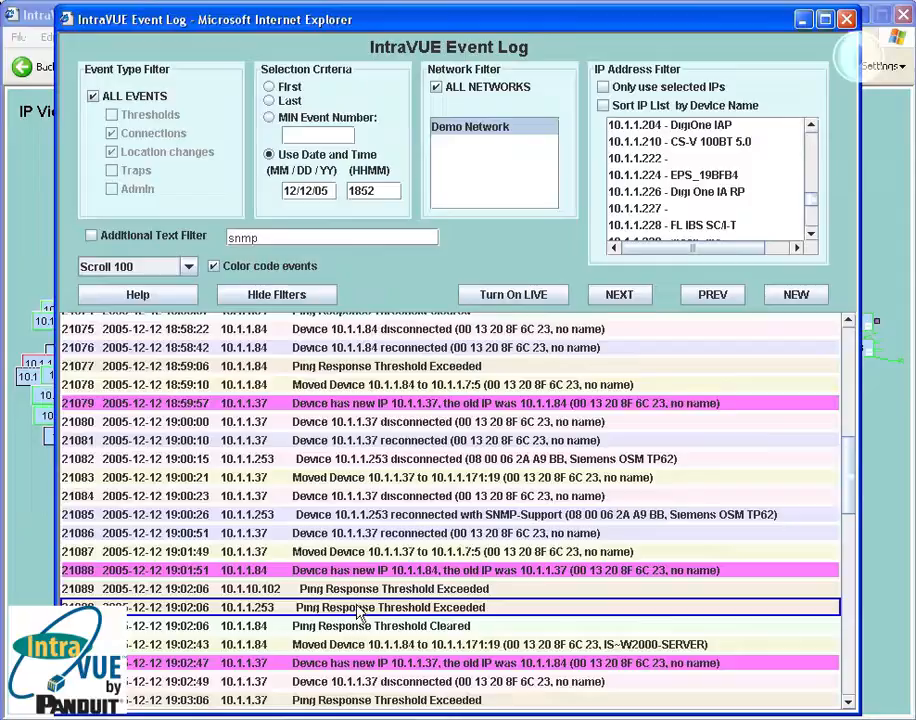
right_click(359, 609)
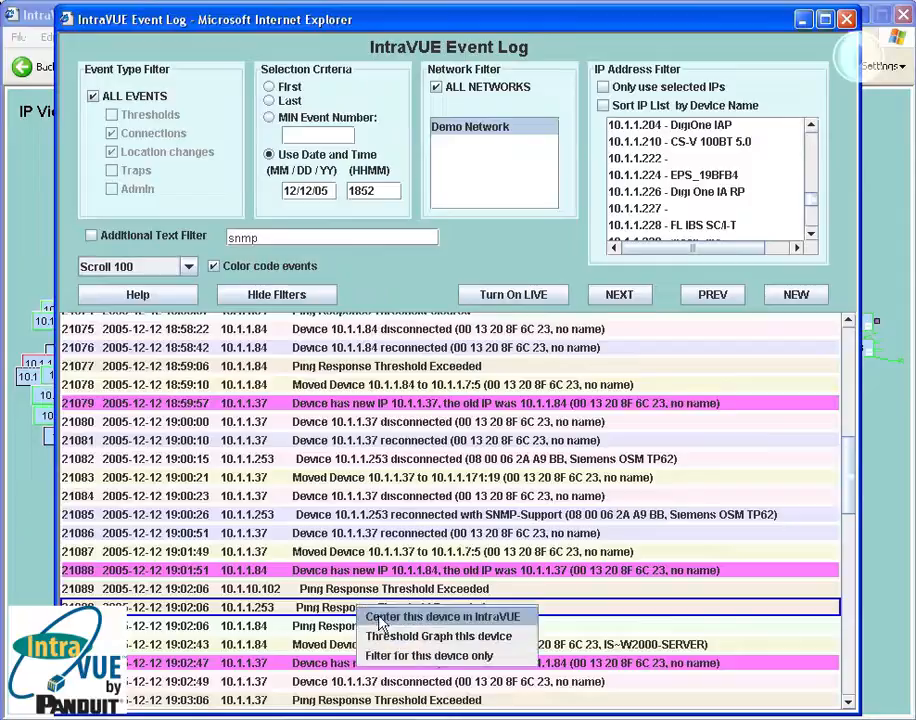
click(380, 617)
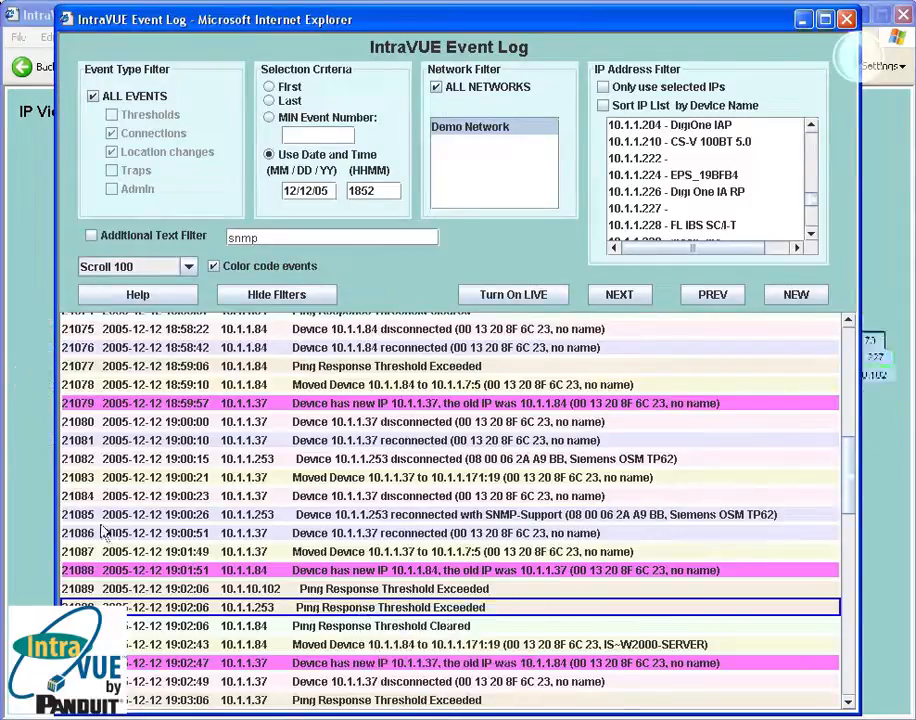